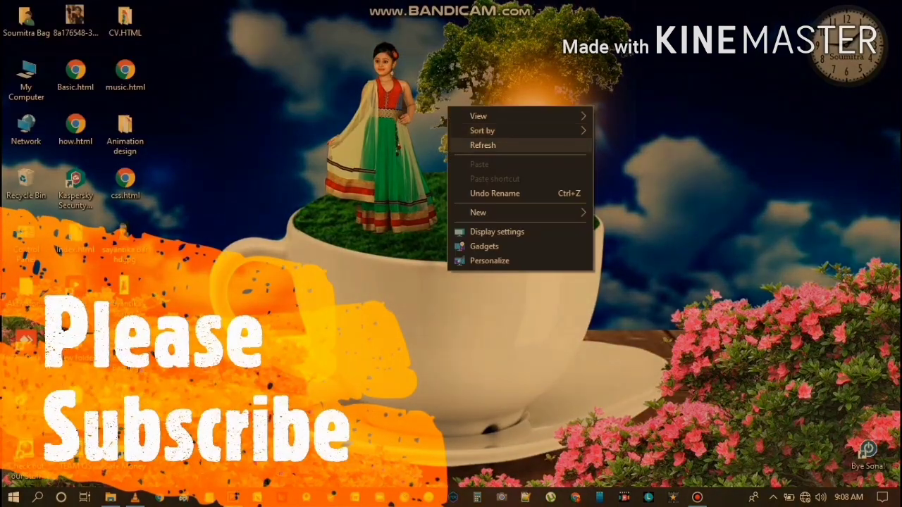
left_click(483, 145)
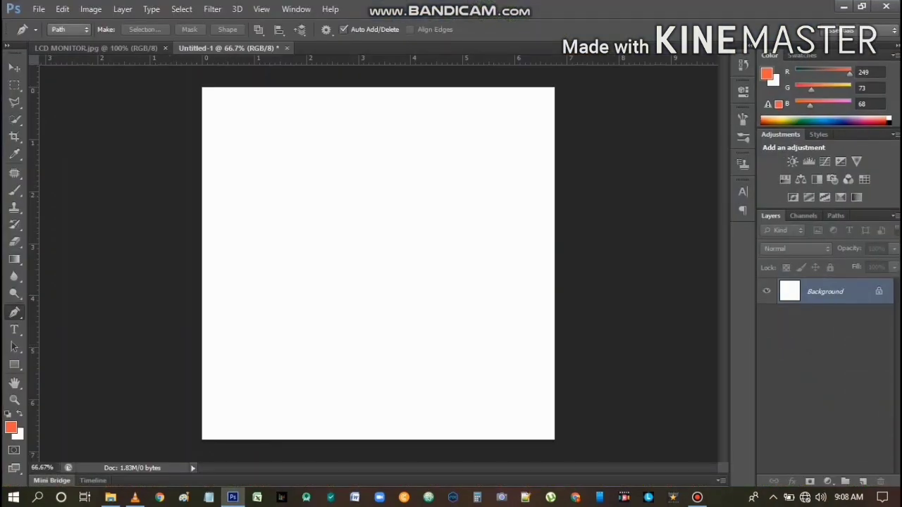
View the LCD MONITOR.jpg image and return to the blank Untitled-1 document
left_click(96, 48)
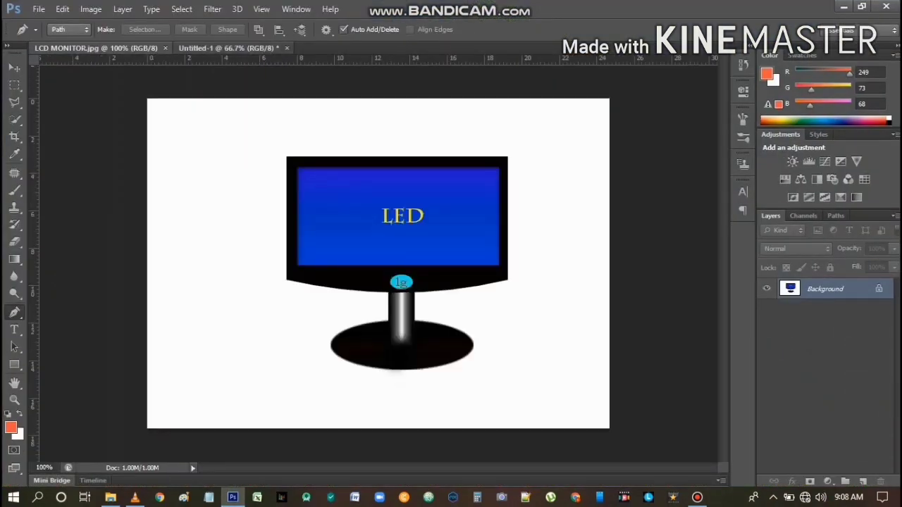
left_click(229, 48)
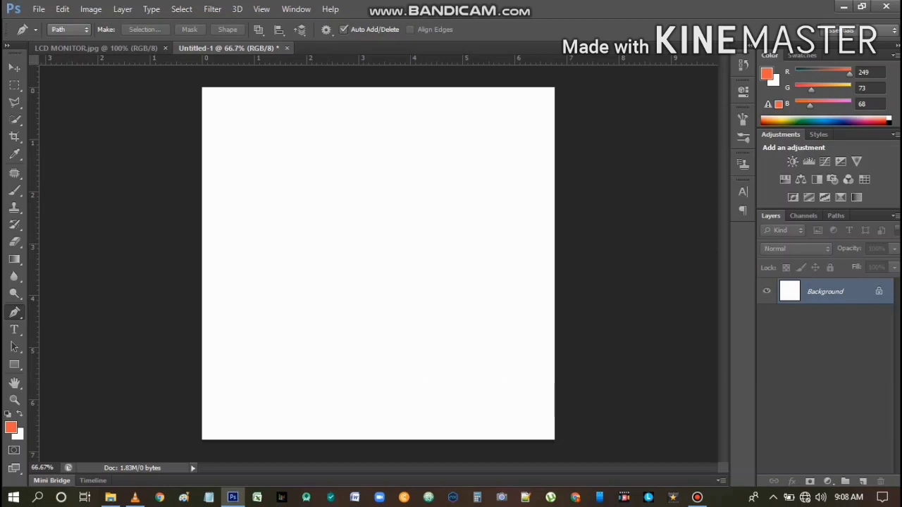
With the Pen tool, draw an open zigzag path of straight segments across the upper half of the blank canvas, using nine anchor points
right_click(14, 312)
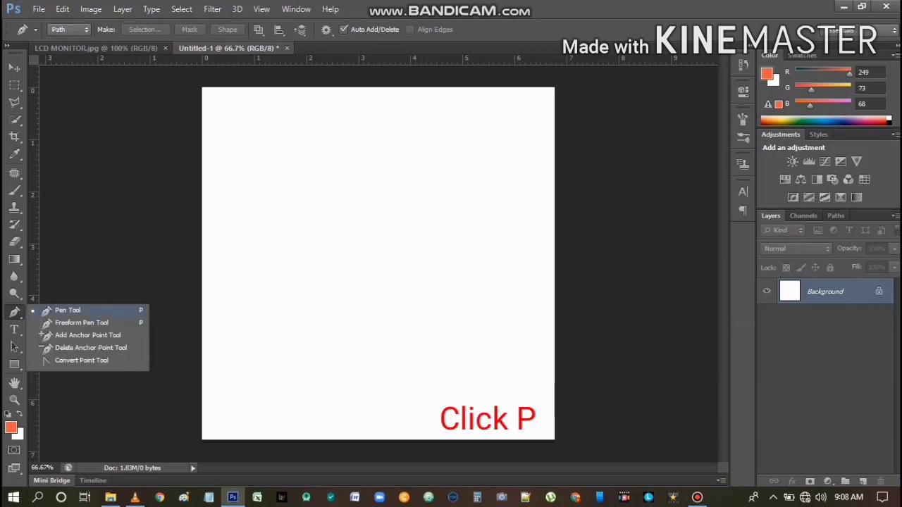
left_click(68, 310)
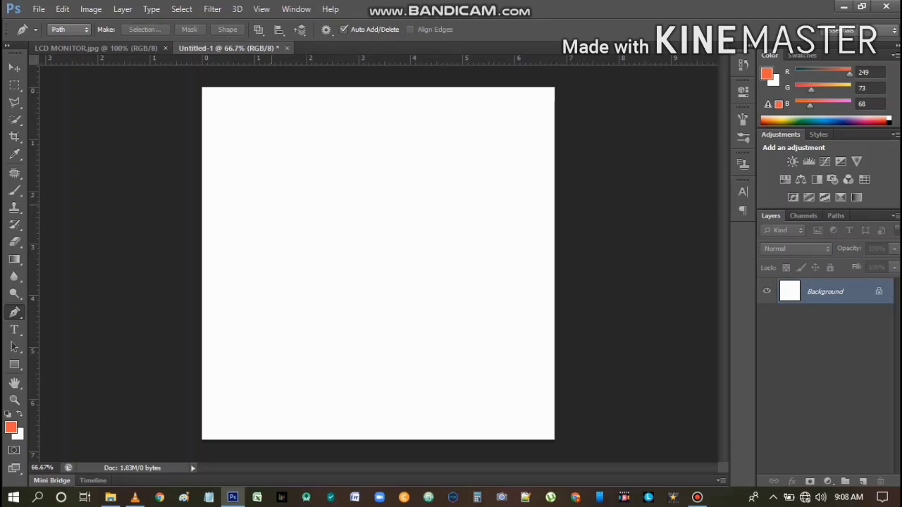
left_click(271, 204)
left_click(283, 243)
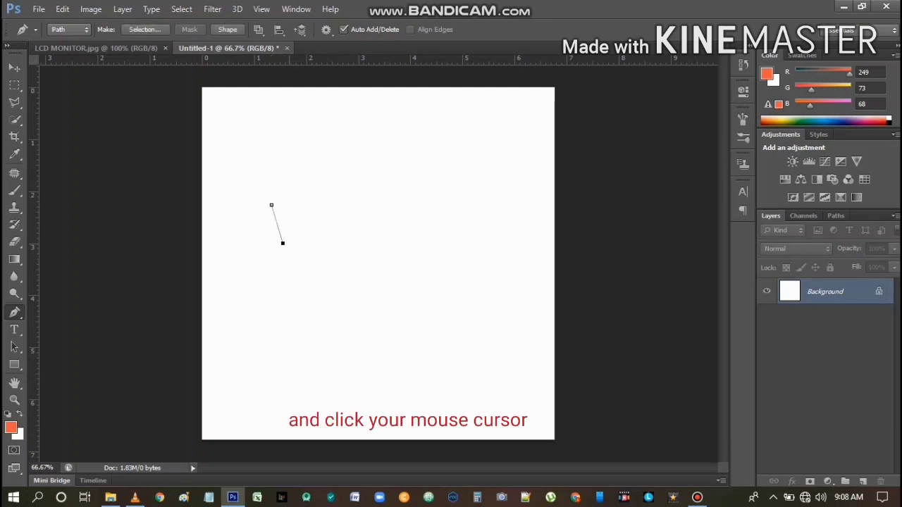
left_click(355, 240)
left_click(378, 215)
left_click(347, 182)
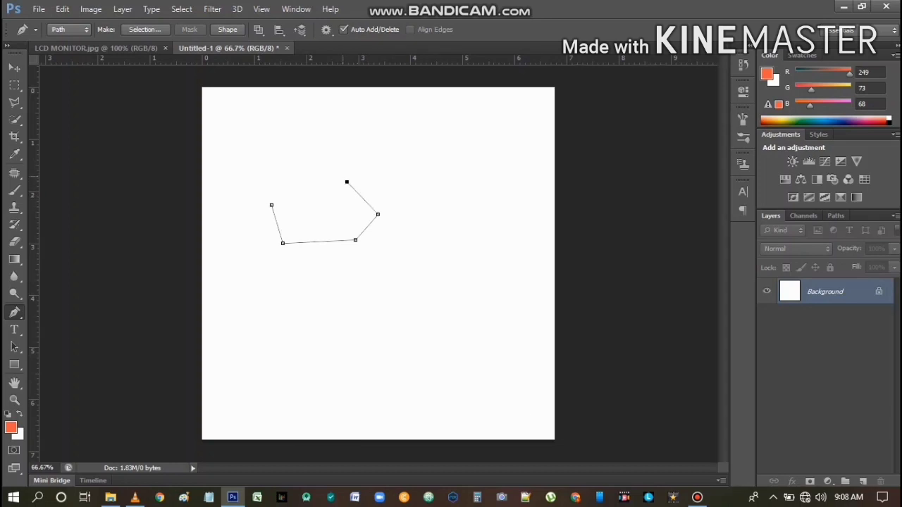
left_click(349, 155)
left_click(421, 155)
left_click(452, 184)
left_click(469, 234)
Extend the open path with six smooth anchor points, curving down through the lower half of the canvas toward its right edge
left_click_drag(465, 256, 466, 266)
left_click_drag(433, 294, 399, 310)
left_click_drag(319, 357, 316, 366)
left_click_drag(414, 415, 429, 414)
left_click_drag(460, 400, 470, 400)
left_click_drag(506, 370, 512, 370)
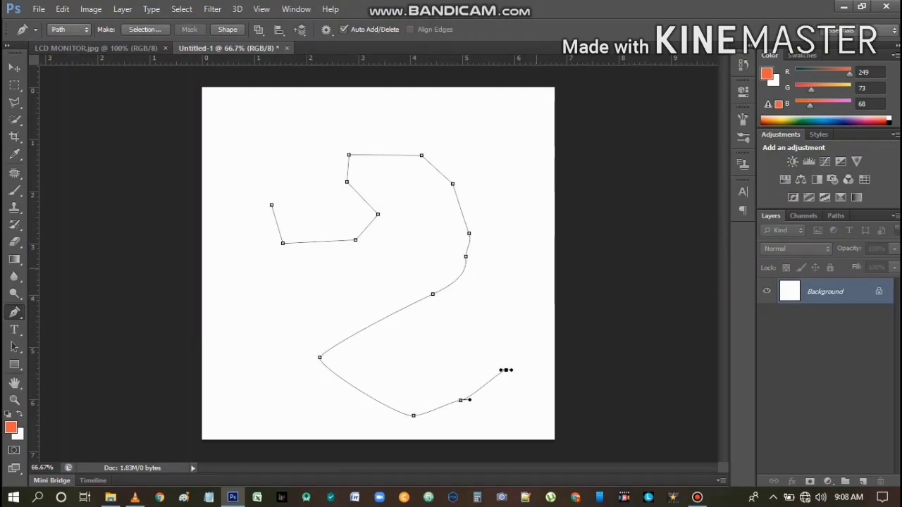
Convert the finished path into a selection and deselect it
key("ctrl+Return")
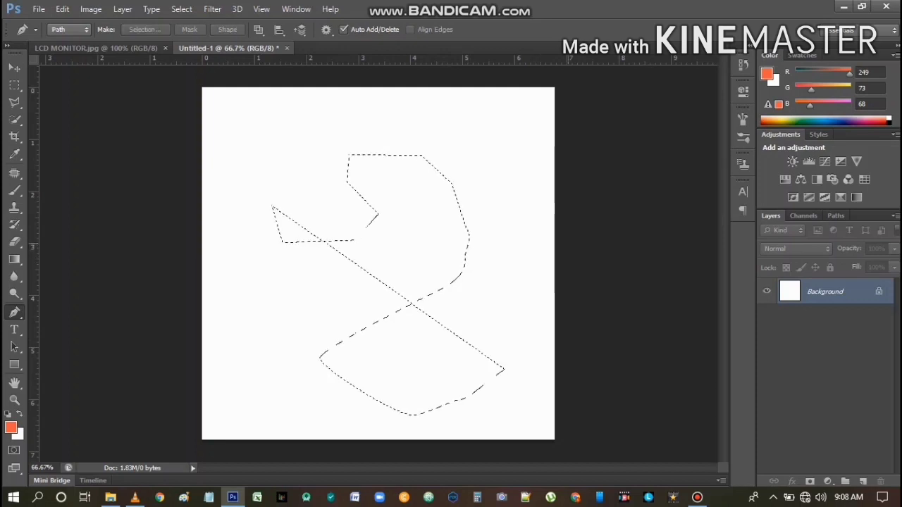
key("ctrl+d")
Start a new path with a downward-bulging curve at the canvas's left side, adjust its direction handles, and remove the end point's outgoing handle
left_click(244, 254)
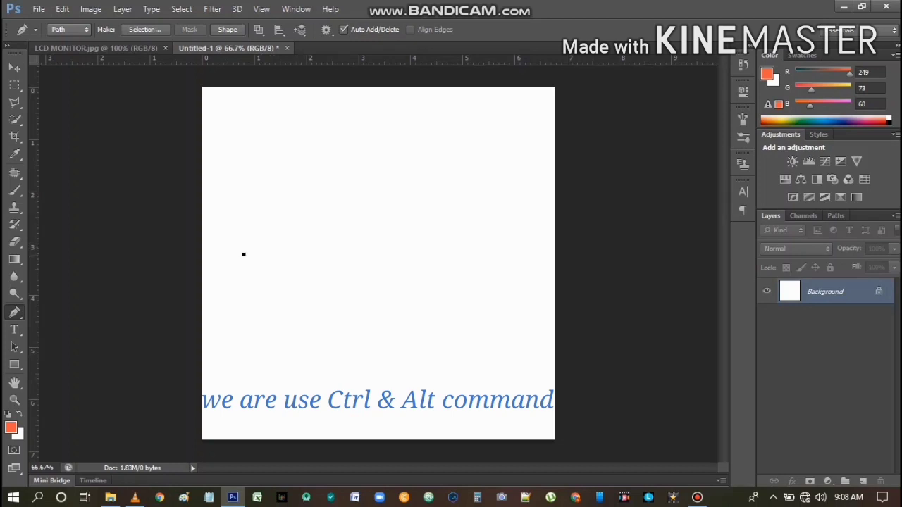
left_click(302, 252)
left_click_drag(303, 252, 330, 172)
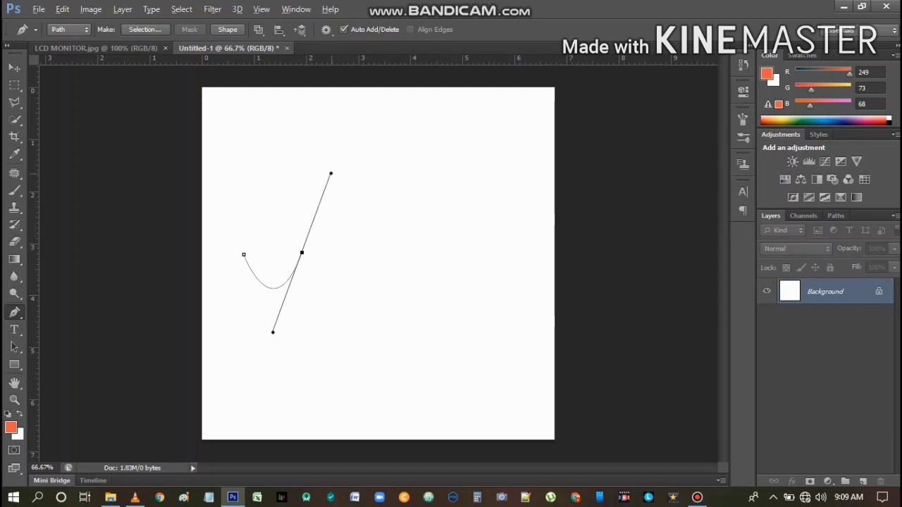
mouse_move(331, 173)
left_mouse_down()
mouse_move(377, 191)
mouse_move(317, 145)
mouse_move(372, 192)
mouse_move(342, 166)
left_mouse_up()
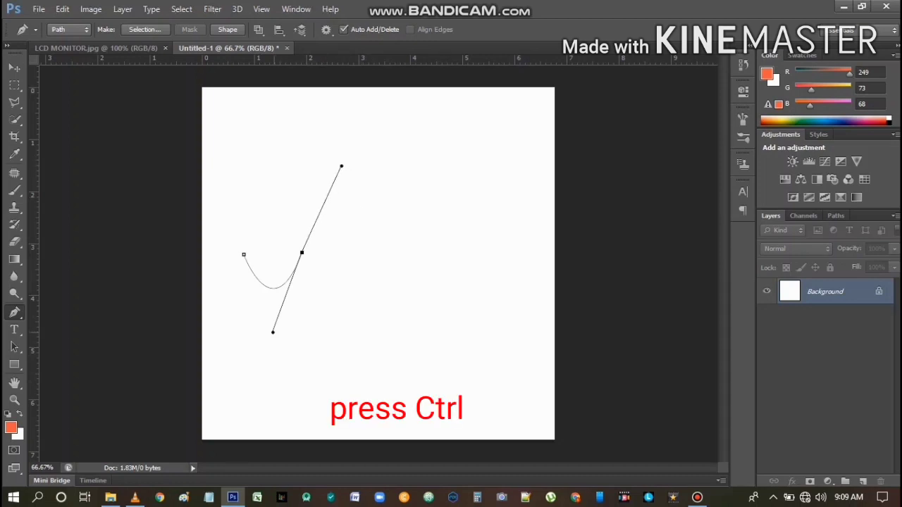
mouse_move(272, 332)
left_mouse_down()
mouse_move(312, 327)
mouse_move(268, 332)
mouse_move(302, 334)
mouse_move(274, 337)
mouse_move(277, 316)
mouse_move(267, 319)
mouse_move(275, 318)
left_mouse_up()
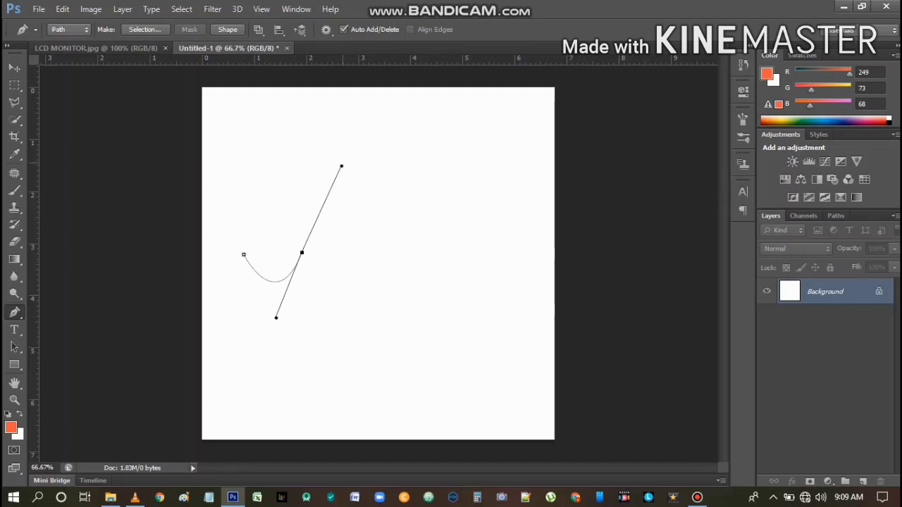
mouse_move(341, 166)
left_mouse_down()
mouse_move(386, 191)
mouse_move(335, 162)
mouse_move(363, 181)
mouse_move(342, 165)
left_mouse_up()
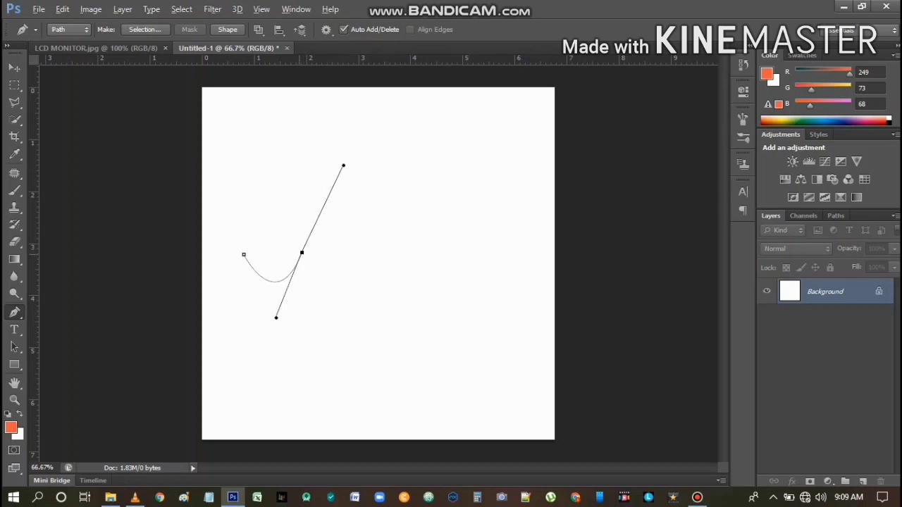
left_click(302, 252, "alt")
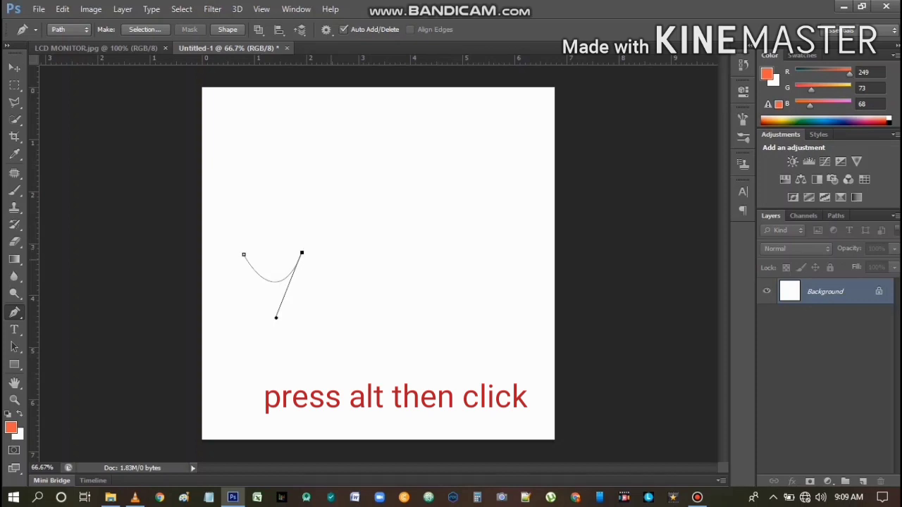
Continue the wavy path rightward with three curves arching up, down and up, removing the outgoing handle at each new anchor point
left_click_drag(363, 252, 392, 321)
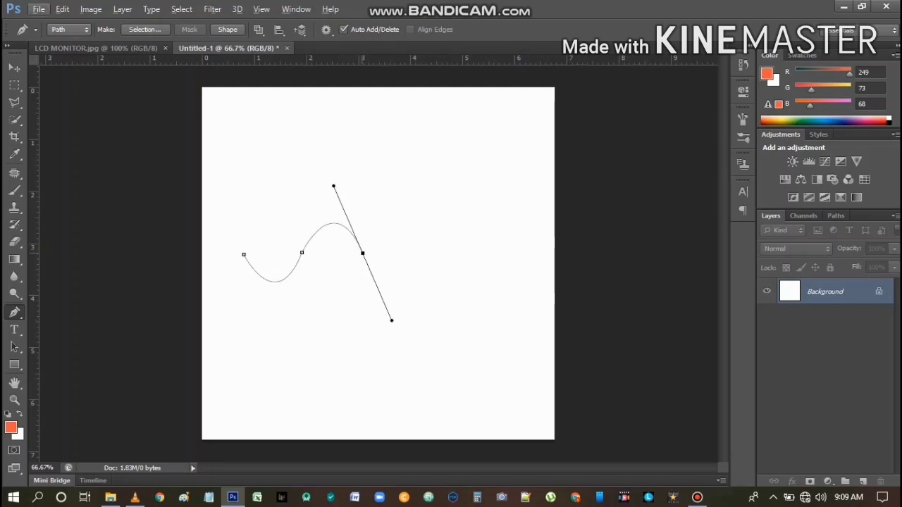
mouse_move(363, 253)
left_mouse_down()
mouse_move(354, 258)
mouse_move(361, 255)
left_mouse_up()
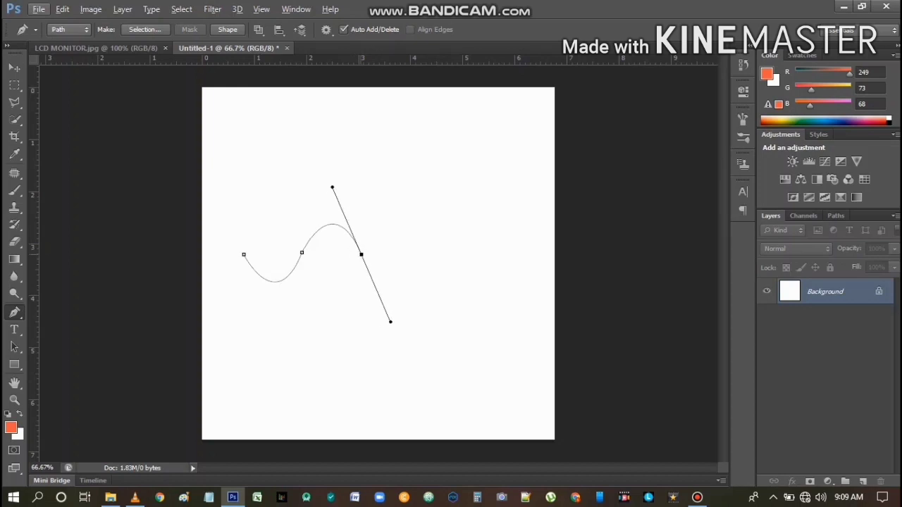
left_click(361, 255, "alt")
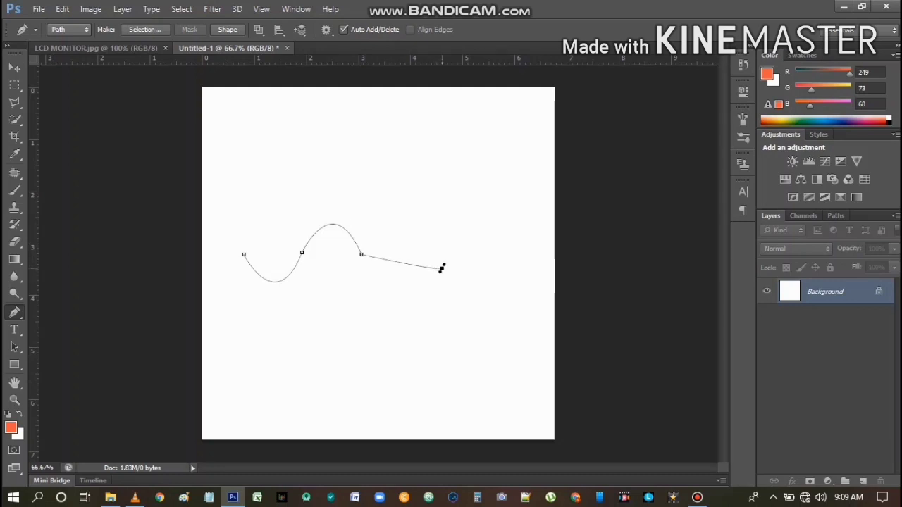
left_click_drag(442, 268, 492, 169)
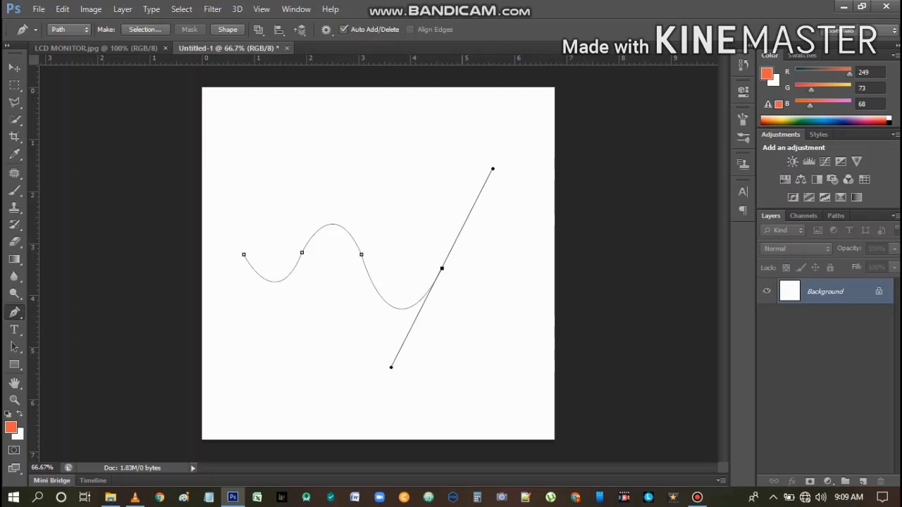
left_click(442, 269, "alt")
left_click_drag(491, 264, 553, 364)
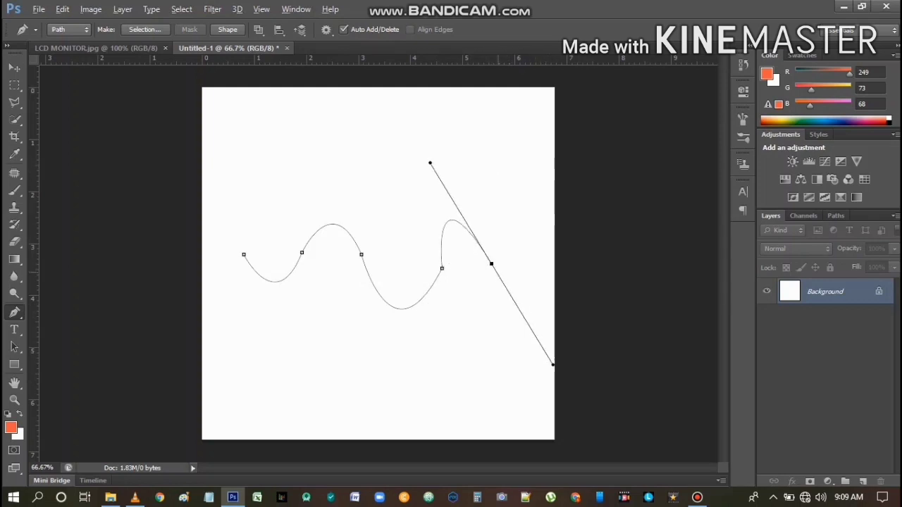
left_click(491, 264, "alt")
Add a last downward curve ending near the canvas's right edge and remove its end point's outgoing handle in Quick Mask mode
left_click(520, 239)
left_click_drag(520, 239, 505, 101)
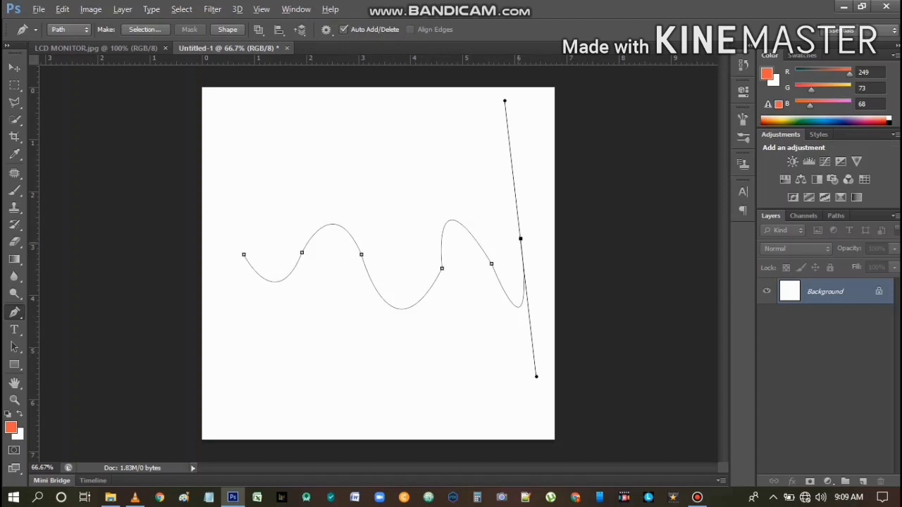
left_click(519, 240, "alt")
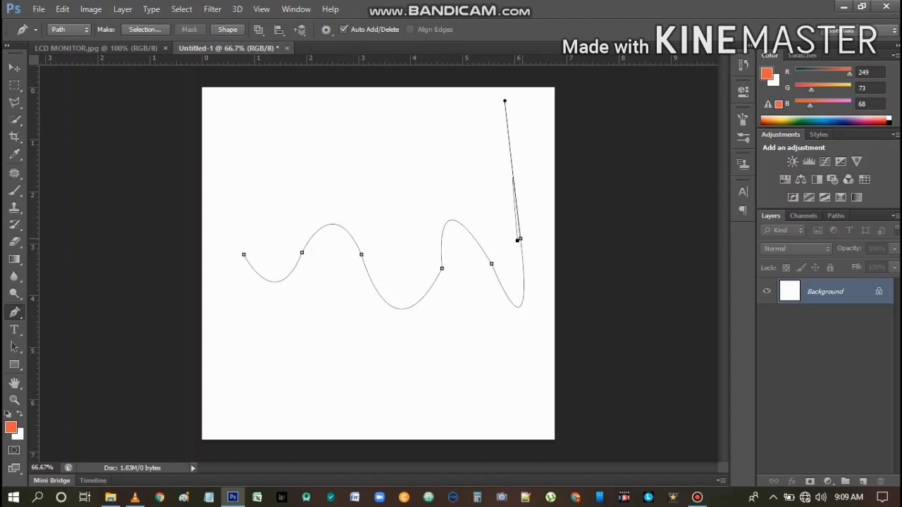
key("q")
left_click(536, 377)
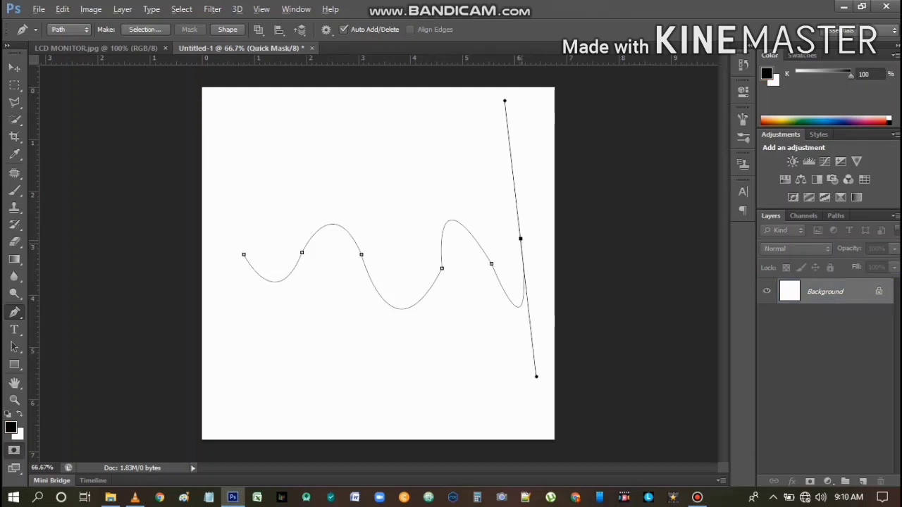
left_click(520, 239, "alt")
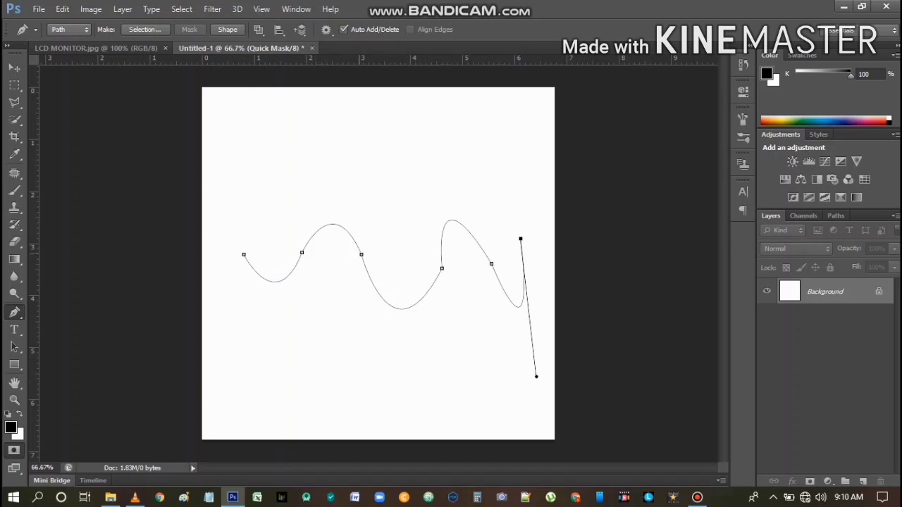
Make a new anti-aliased selection from the wavy path with a feather radius of 0 pixels, and deselect it
right_click(361, 255)
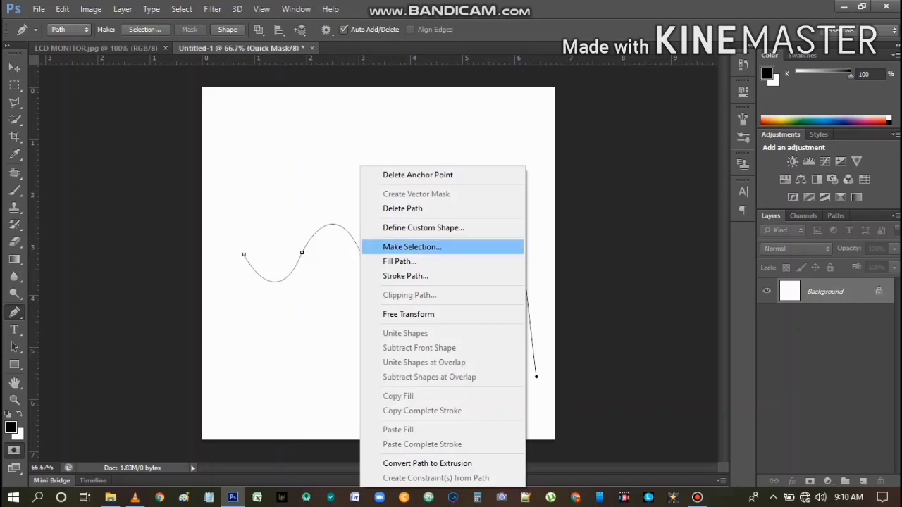
left_click(411, 247)
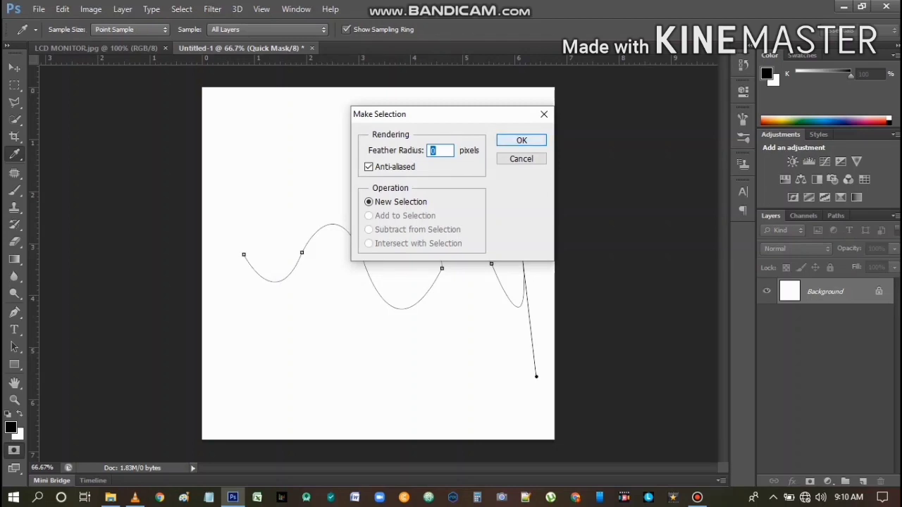
key("Return")
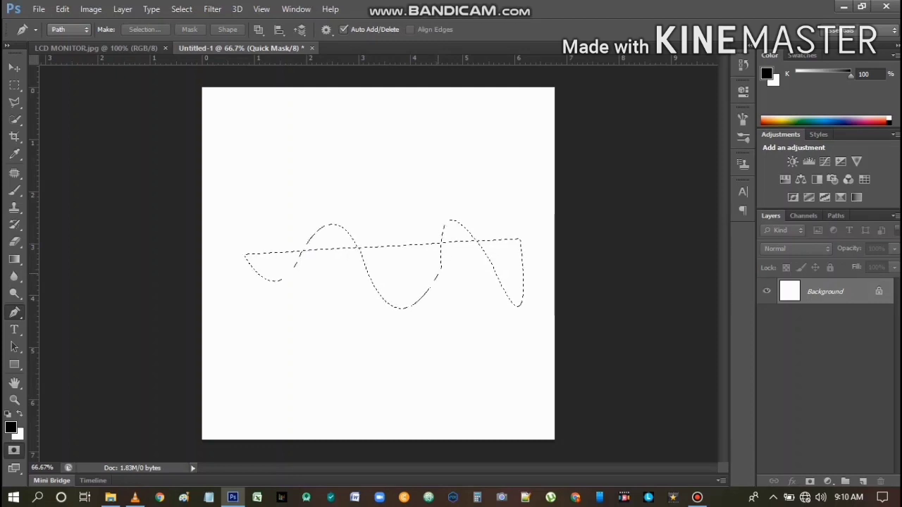
key("ctrl+d")
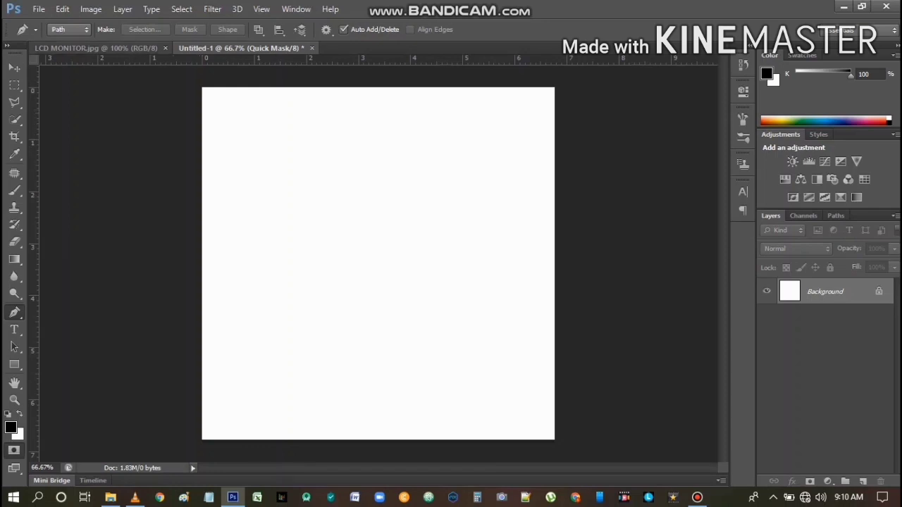
In LCD MONITOR.jpg, start a Pen tool path at the lower-left corner of the monitor's black frame
left_click(127, 48)
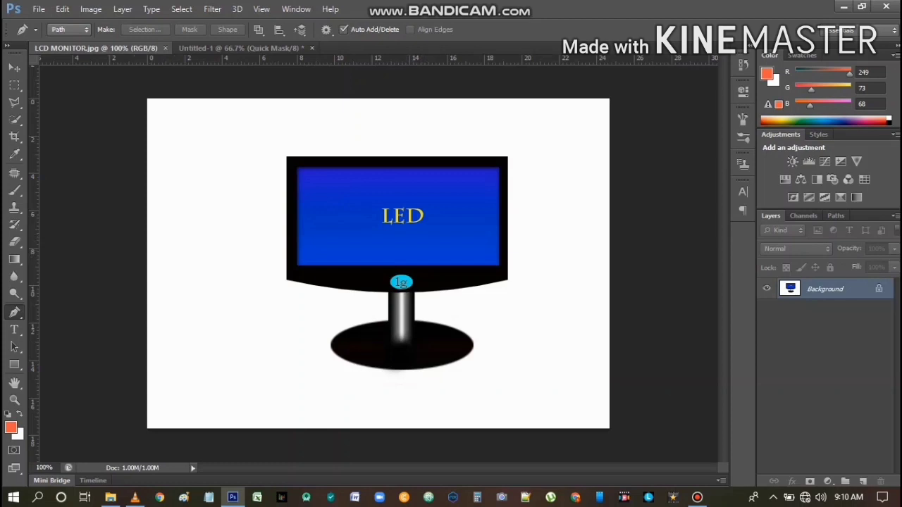
right_click(14, 313)
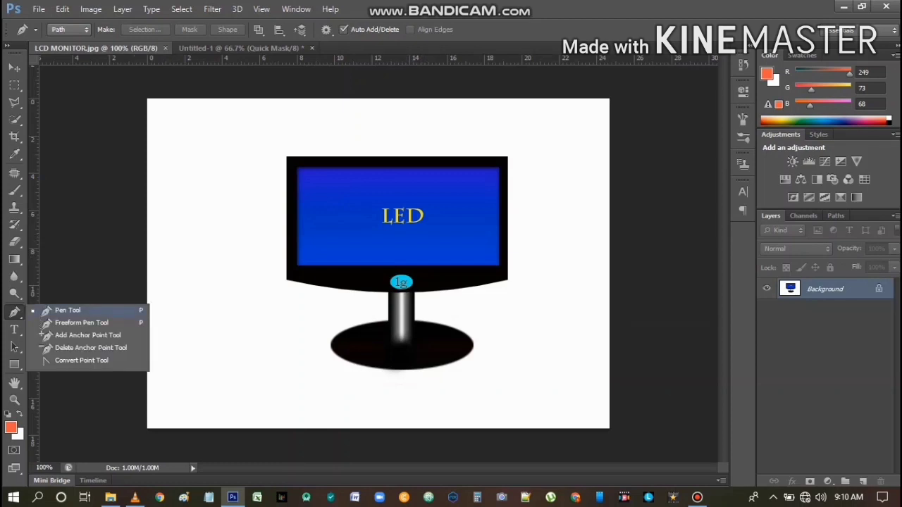
left_click(68, 311)
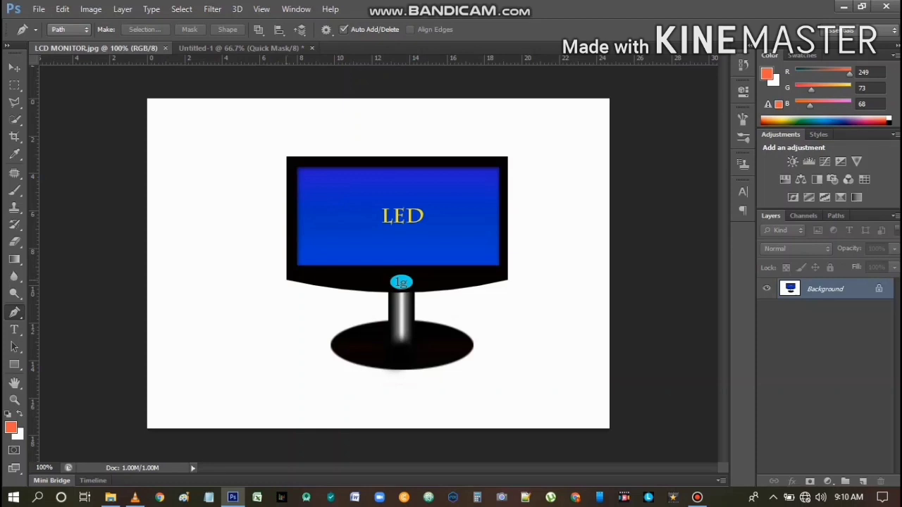
left_click(285, 280)
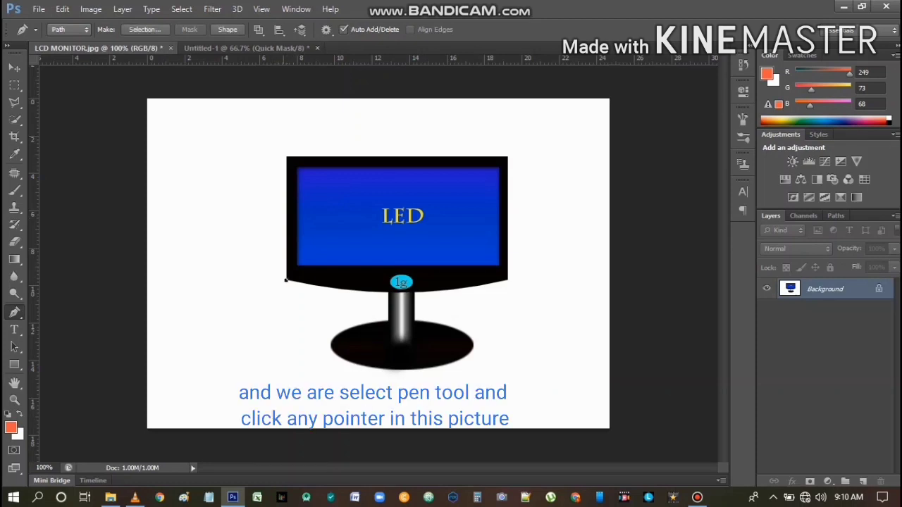